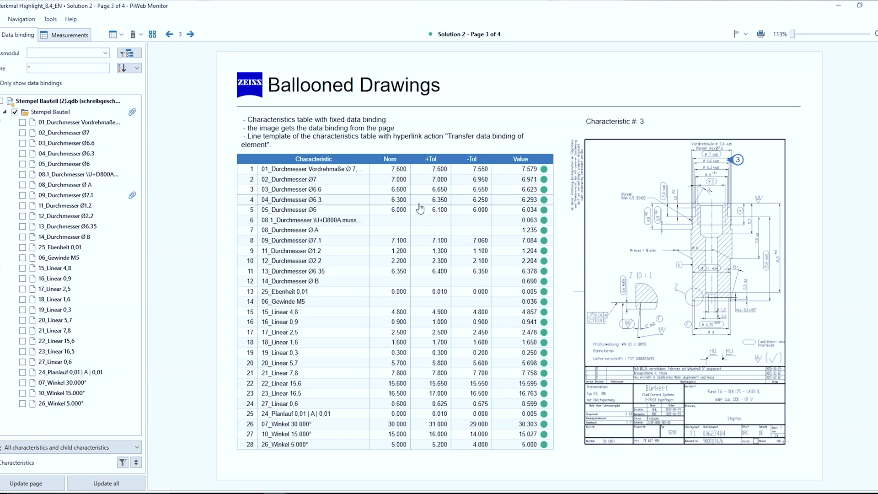
Show characteristics 4, 5, 10 and 12 on the drawing by selecting their table rows
left_click(420, 200)
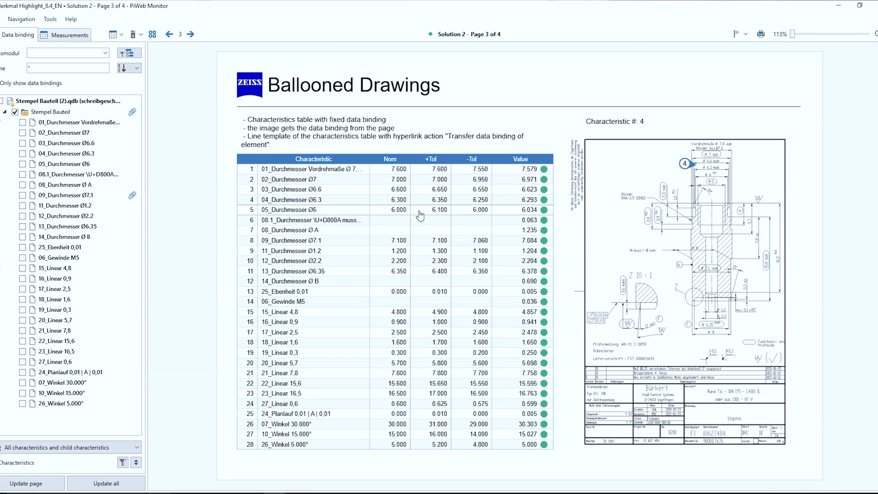
left_click(419, 211)
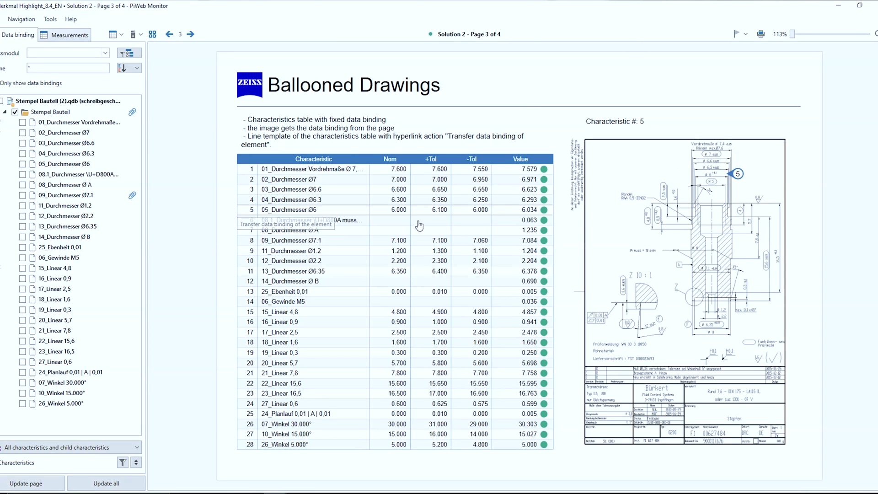
left_click(421, 245)
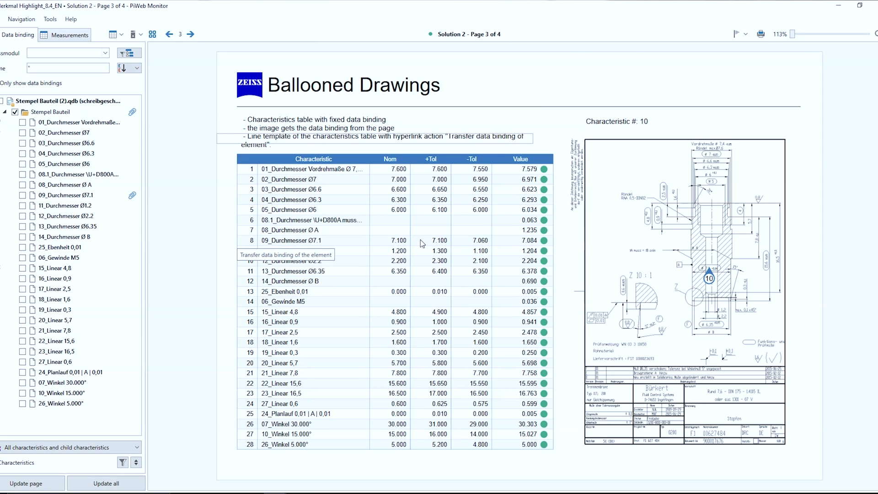
left_click(422, 256)
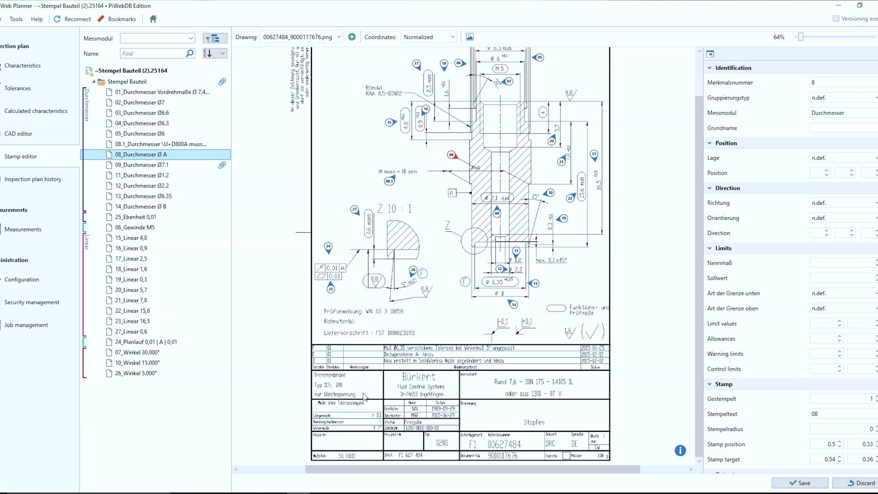
Move the 06_Gewinde M5 stamp on the drawing, then view and dismiss the stamping help
left_click(145, 196)
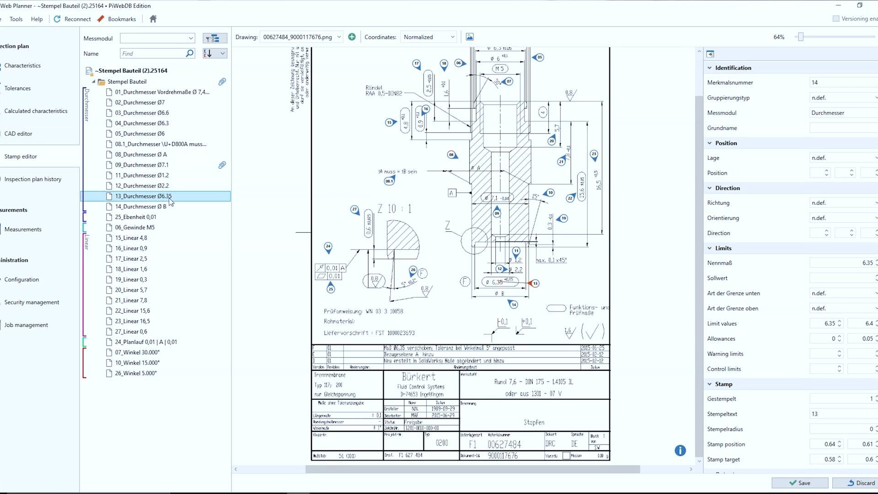
left_click(158, 227)
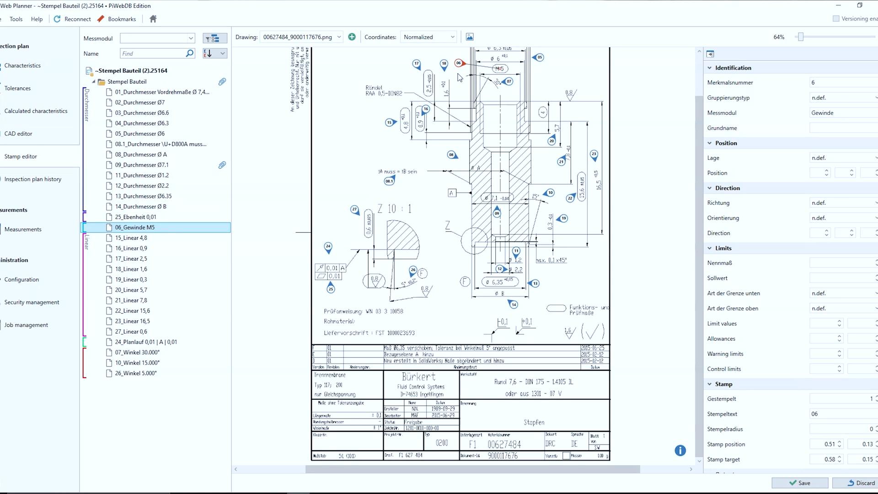
left_click_drag(459, 63, 466, 77)
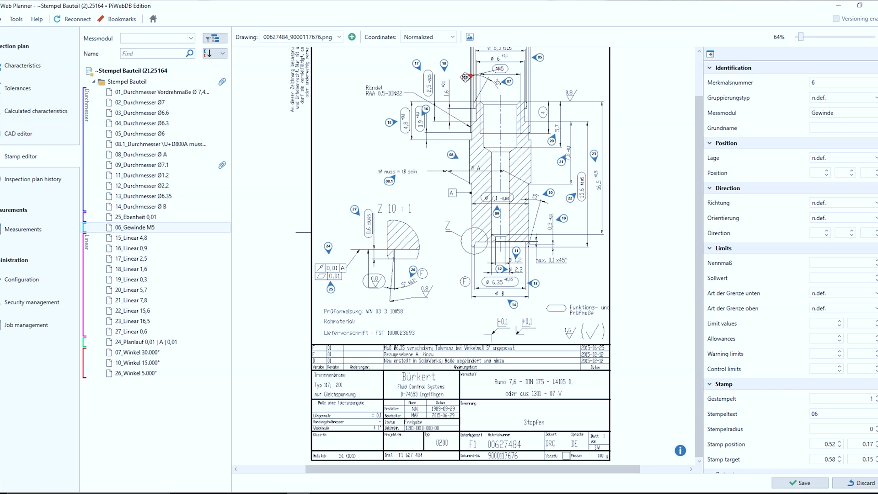
left_click(679, 450)
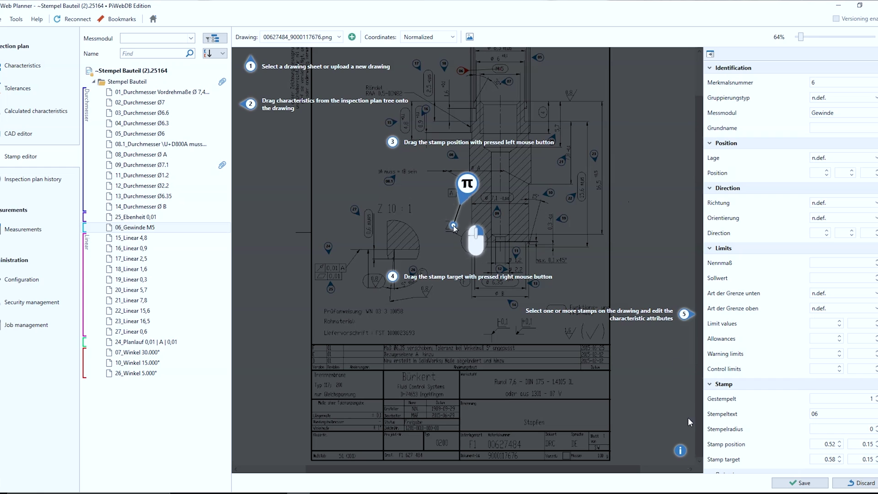
left_click(683, 457)
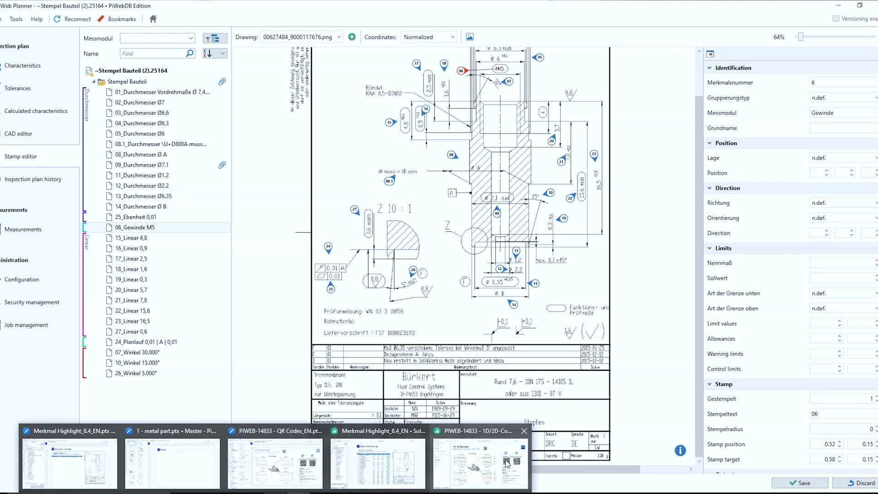
Switch to the PiWeb Monitor 1D/2D-Codes report window
left_click(508, 464)
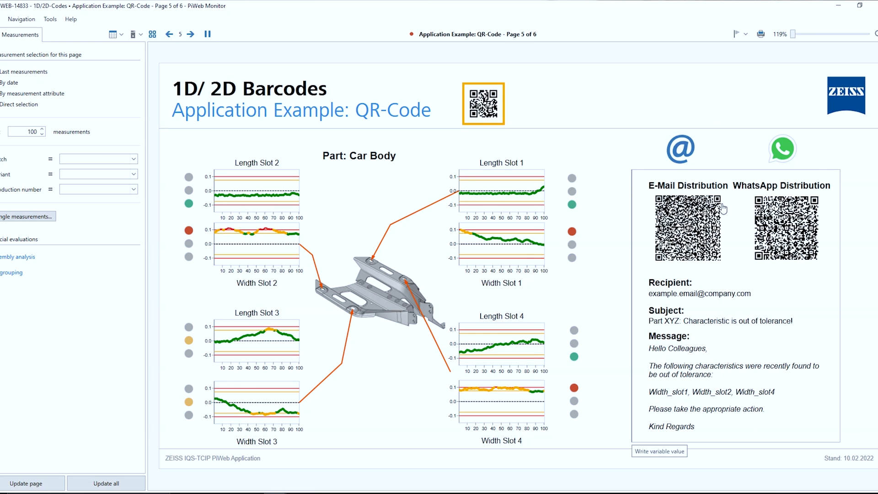